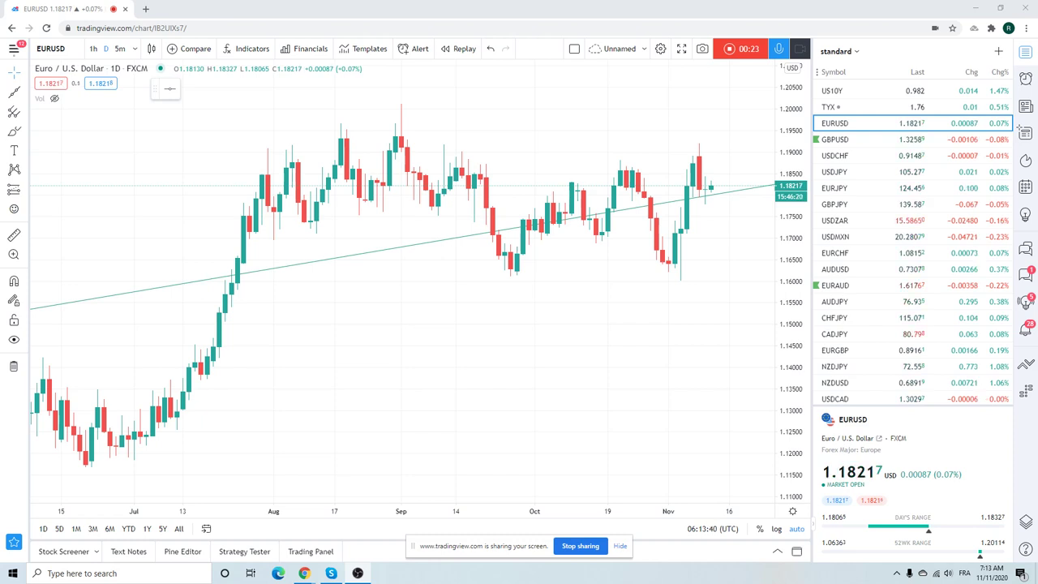
Load the NZDUSD daily chart from the watchlist
left_click(866, 382)
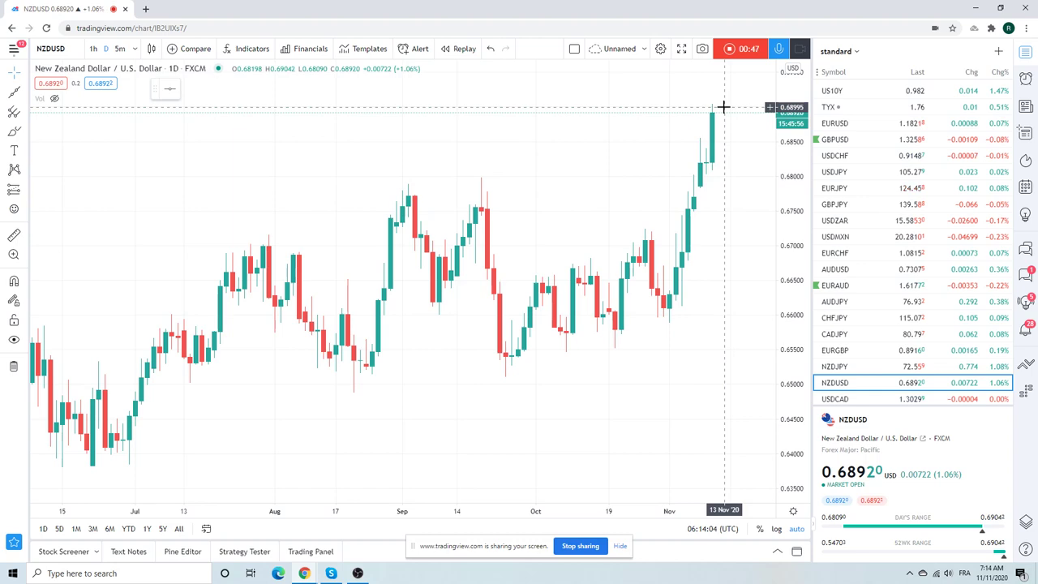
Zoom the NZDUSD daily chart in and out, then switch it to the 1-hour interval
scroll(690, 181, "down", 5)
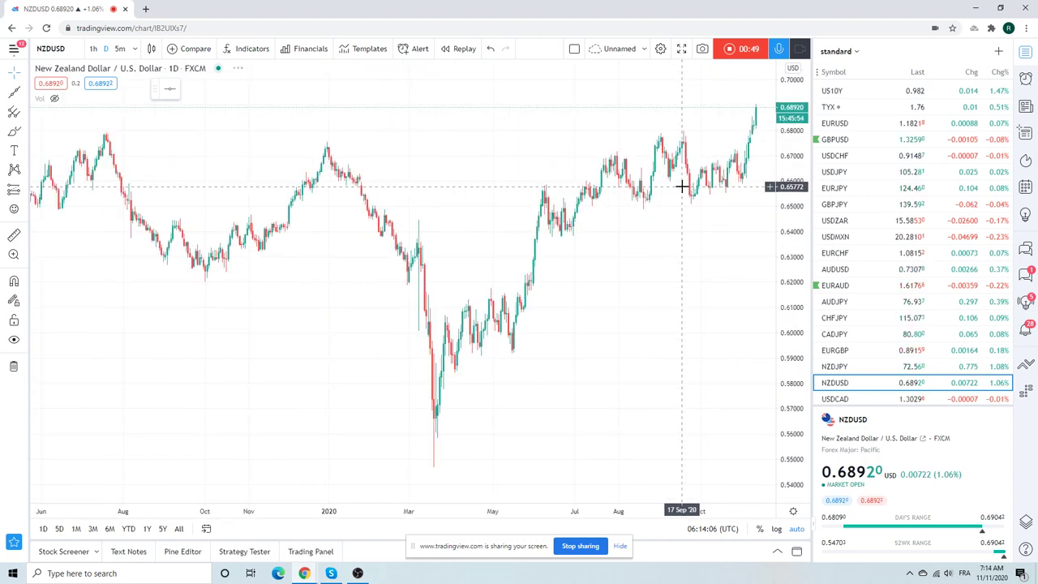
scroll(683, 186, "up", 8)
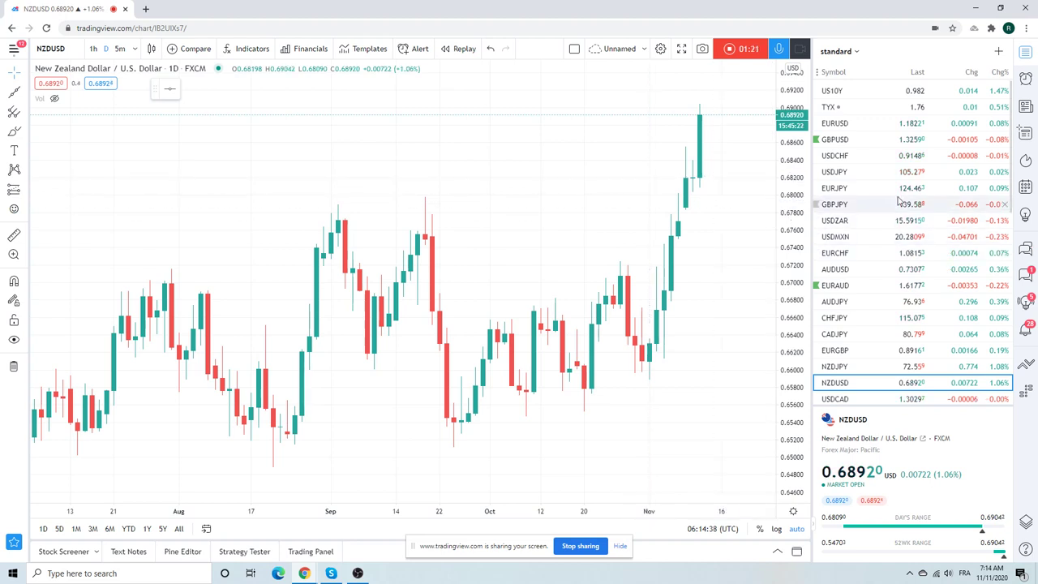
scroll(894, 207, "down", 2)
scroll(895, 208, "up", 2)
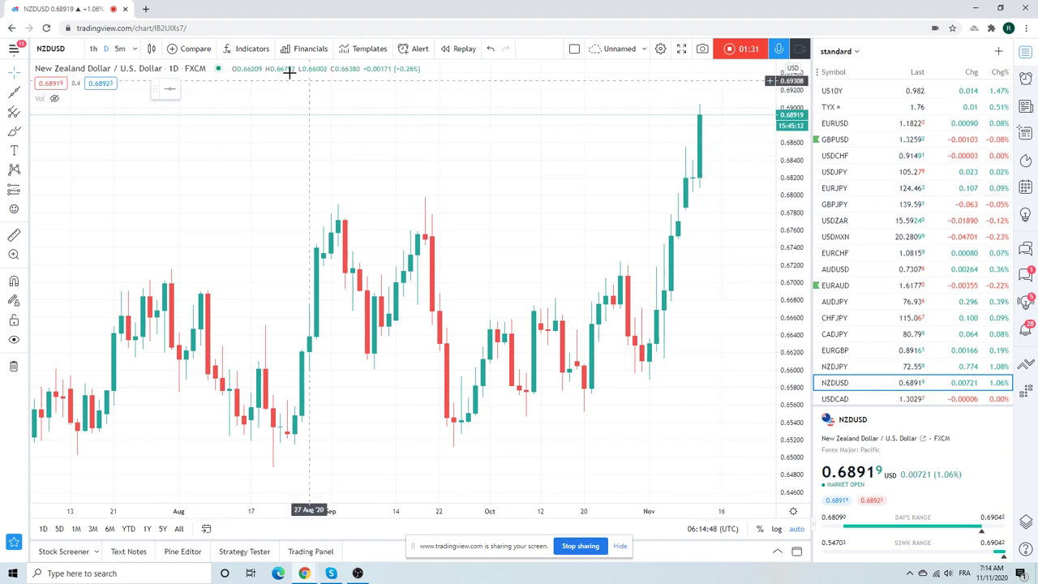
left_click(94, 49)
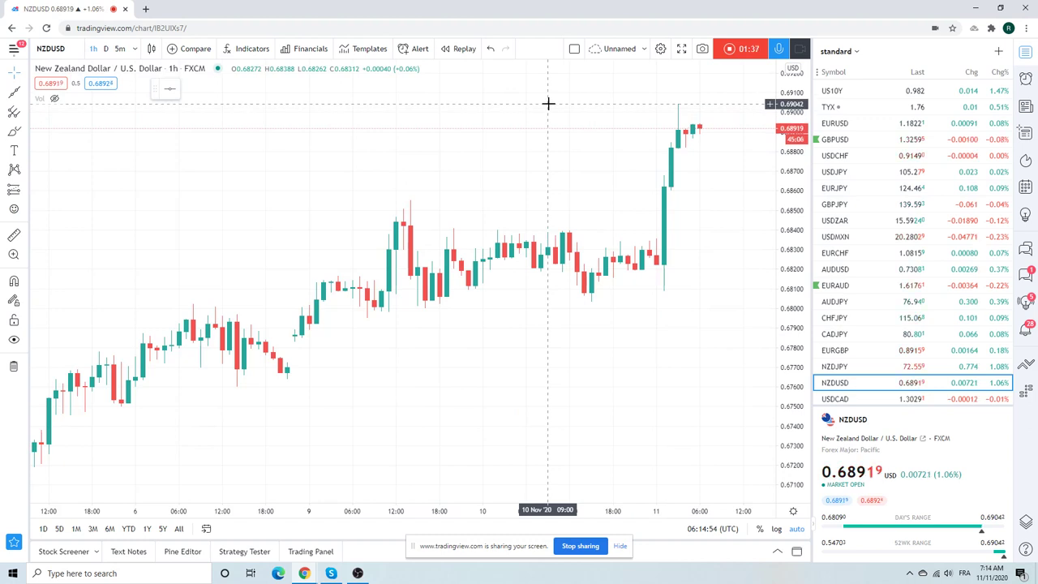
Load EURUSD on the daily interval, then open the GBPUSD daily chart
left_click(884, 124)
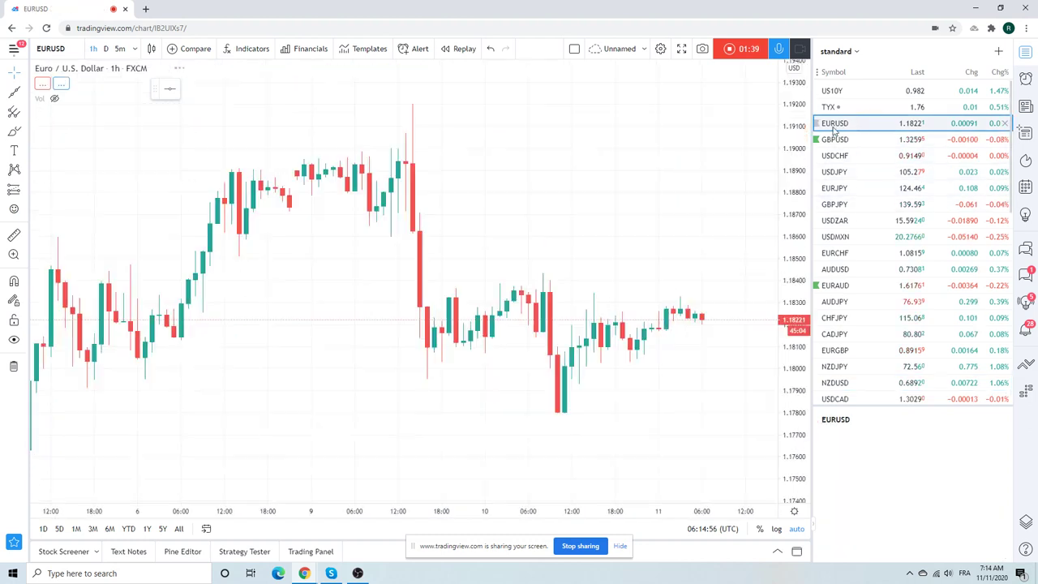
left_click(106, 49)
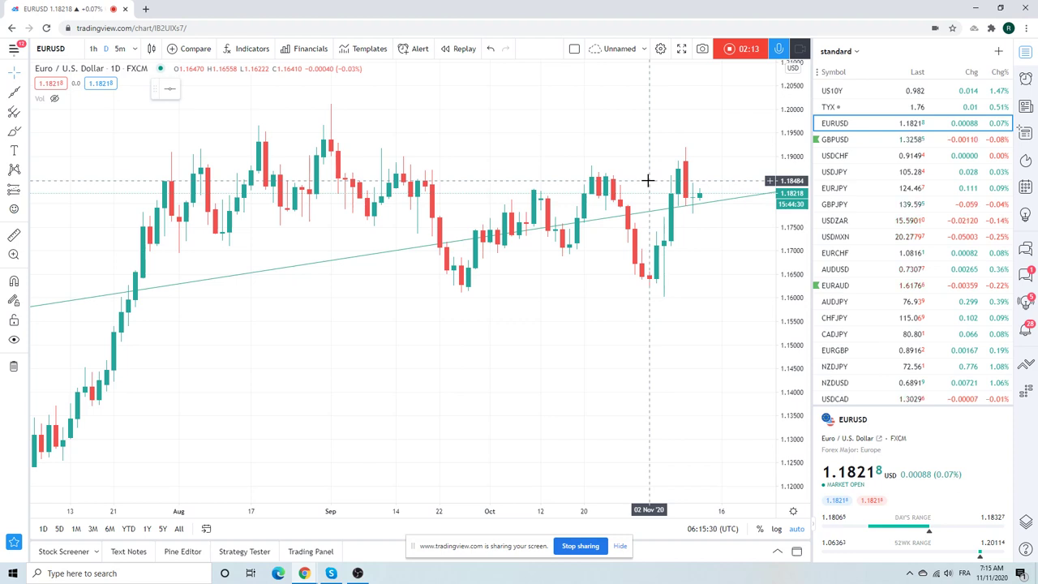
left_click(838, 145)
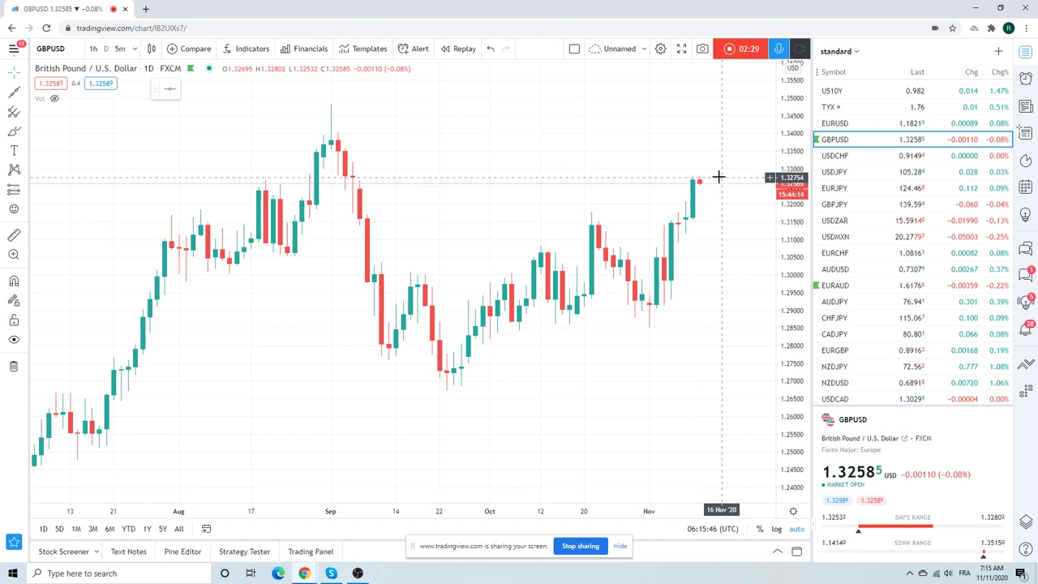
Switch GBPUSD to 1-hour candles and zoom out to see the climb toward 1.3280
left_click(93, 49)
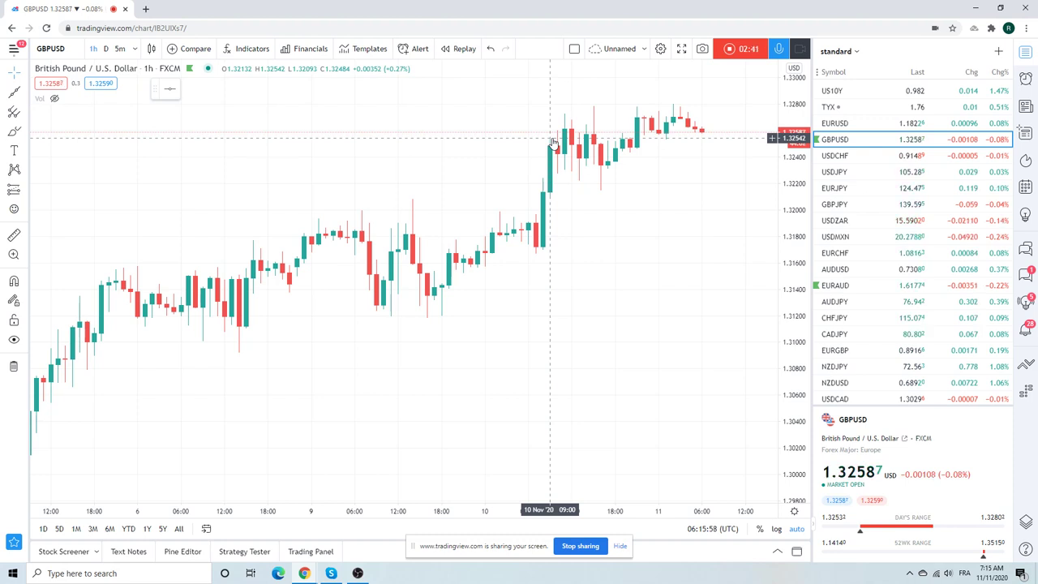
scroll(444, 185, "down", 3)
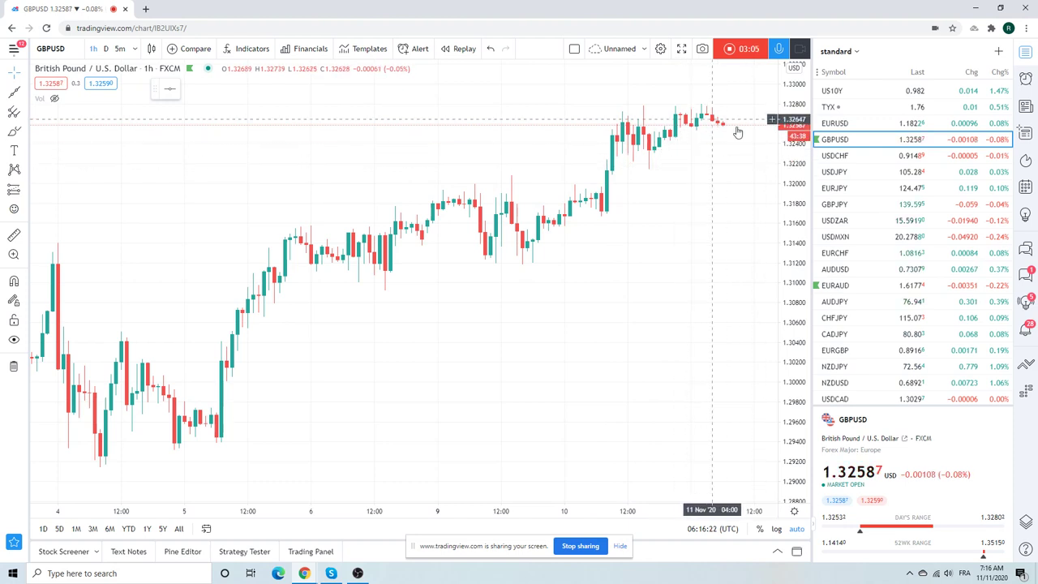
Load USDCHF and change it to the daily interval with 1D, zooming out then back in
left_click(833, 159)
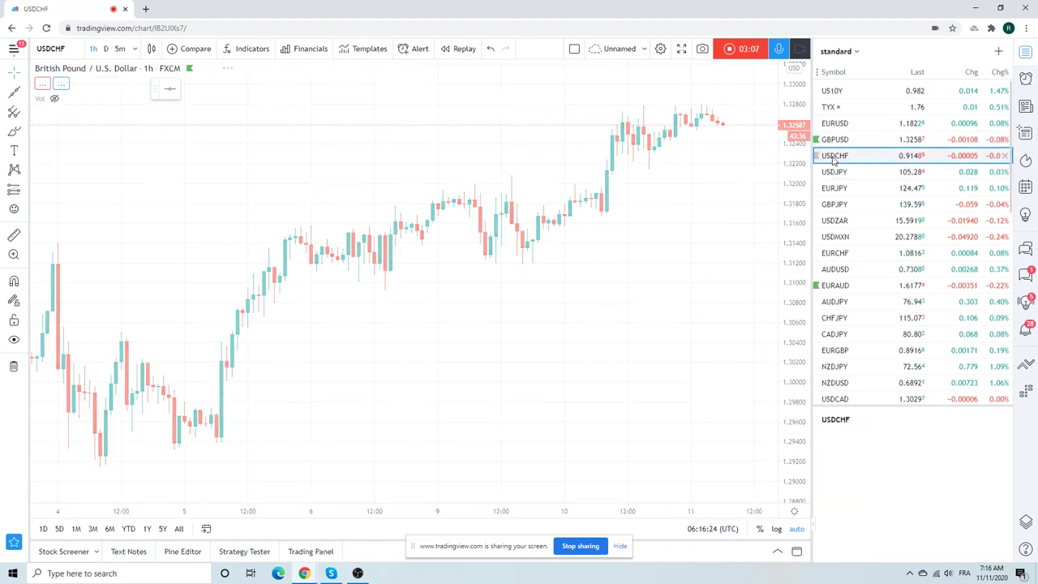
scroll(638, 256, "down", 2)
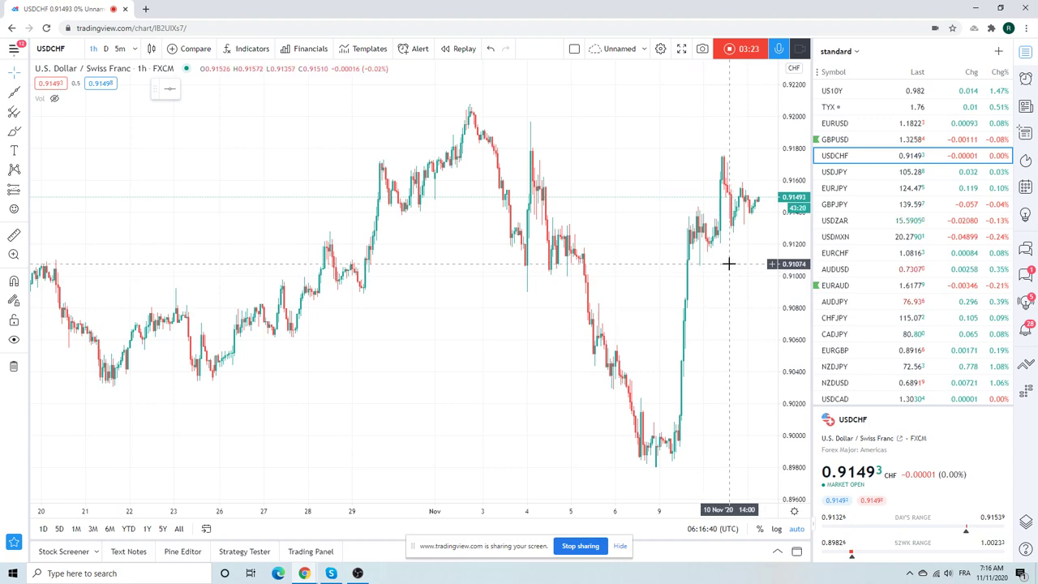
type("1D")
key("Return")
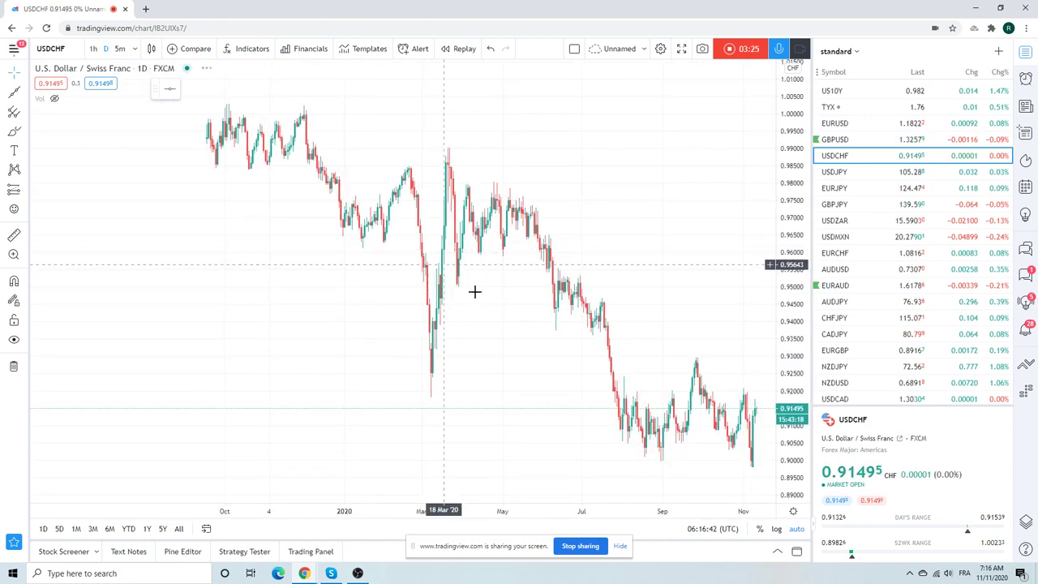
scroll(474, 290, "up", 8)
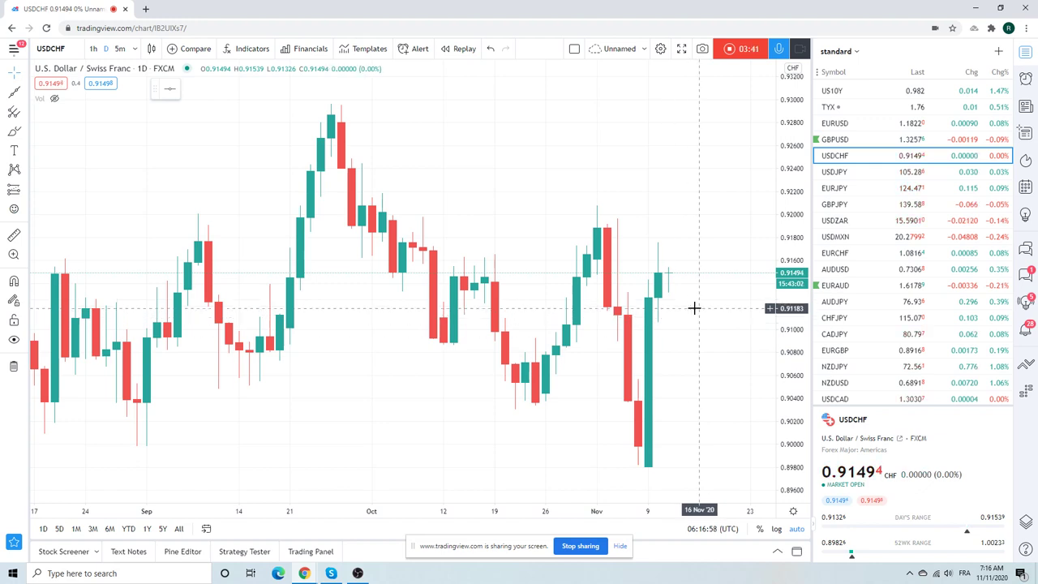
Load the USDJPY daily chart and scroll the watchlist down
left_click(836, 173)
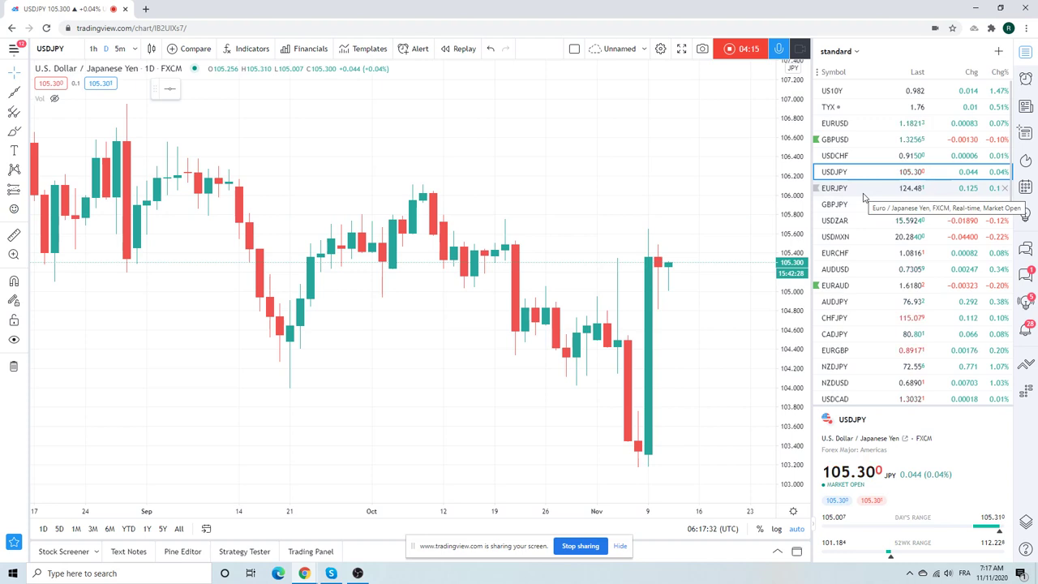
scroll(865, 235, "down", 2)
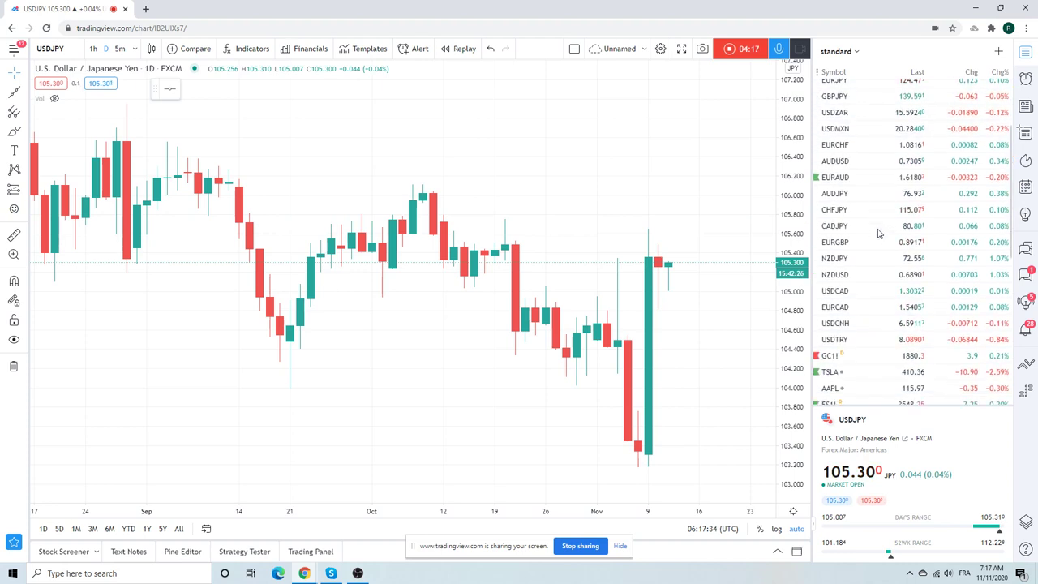
Load the USDCAD daily chart from the watchlist
left_click(864, 294)
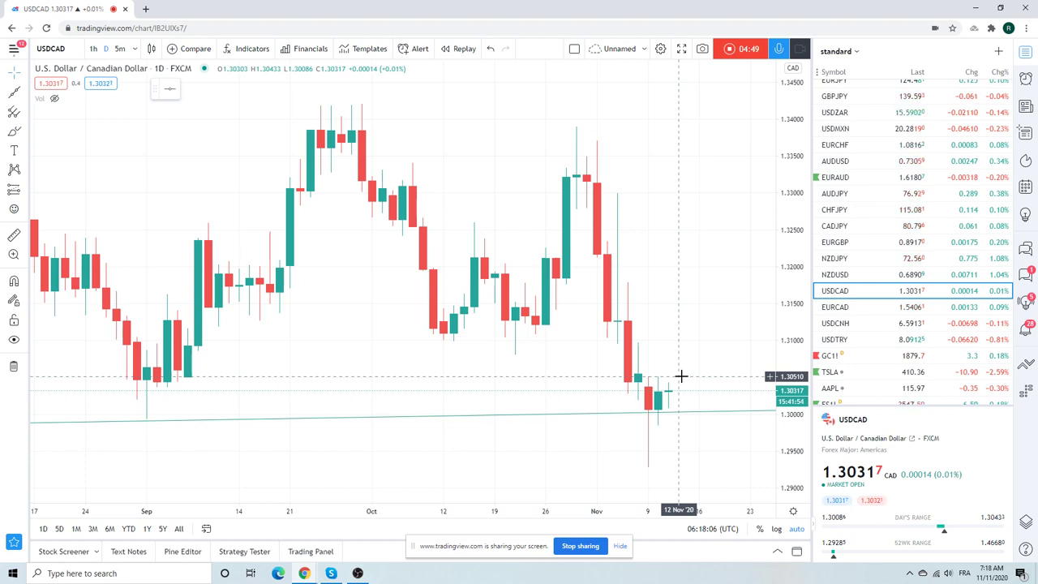
Review the GC1! Gold Futures daily chart, then load the ZB1! T-Bond Futures chart
left_click(831, 356)
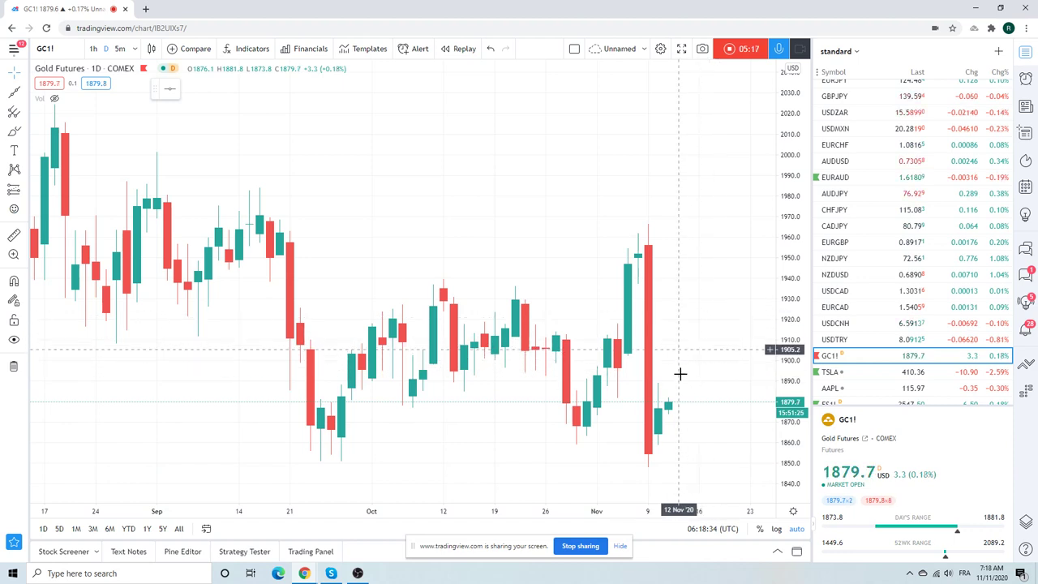
scroll(884, 288, "down", 3)
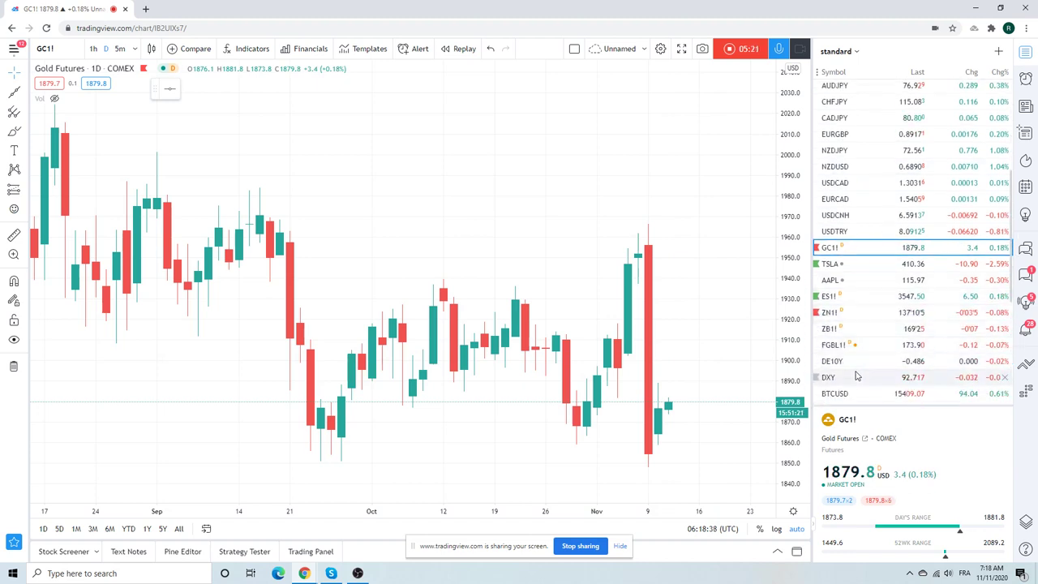
left_click(838, 328)
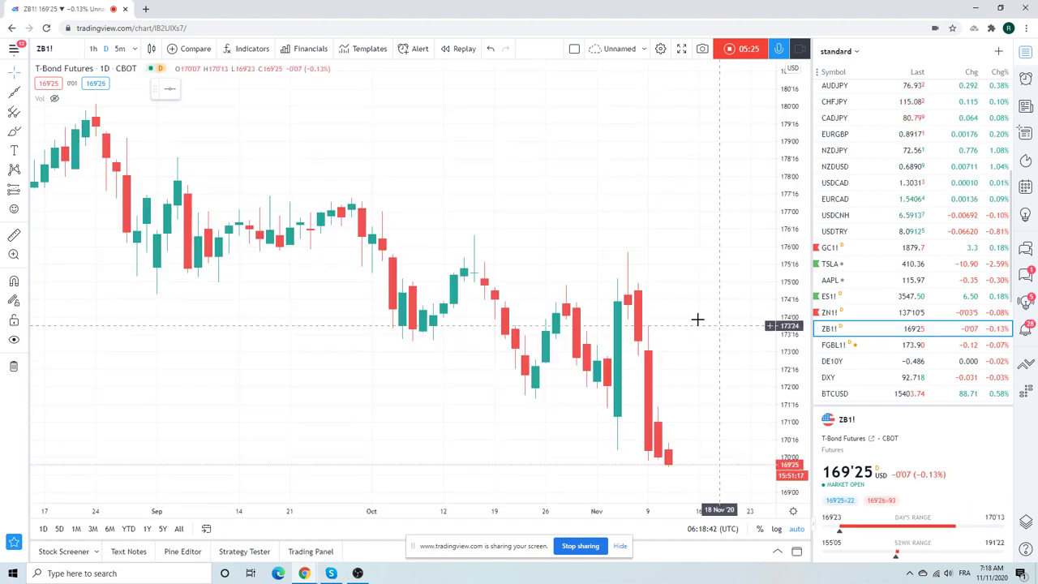
Zoom out on ZB1! for longer history, then load the TYX 30-year yield chart
scroll(693, 315, "down", 2)
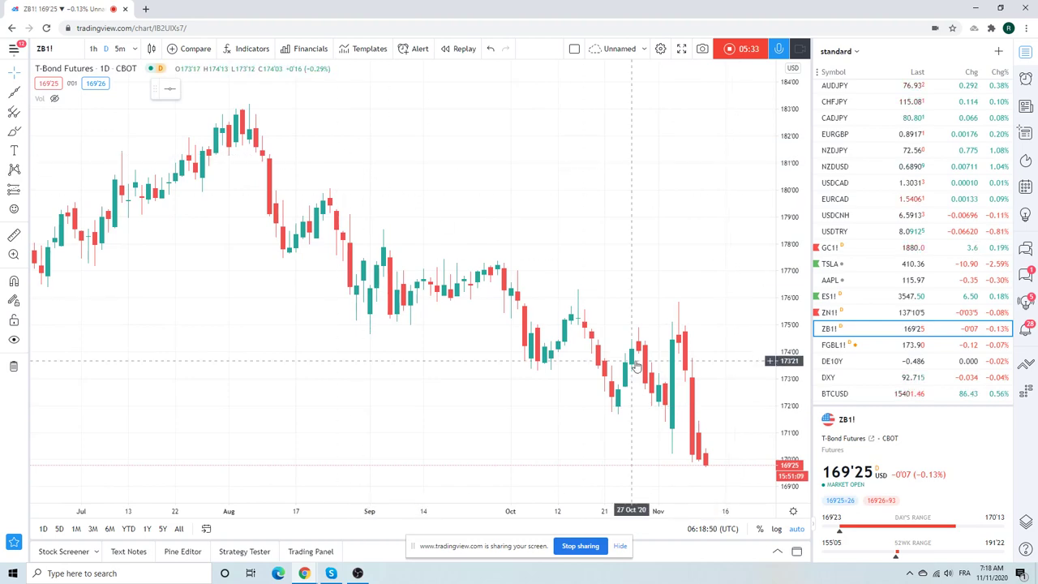
scroll(643, 362, "down", 5)
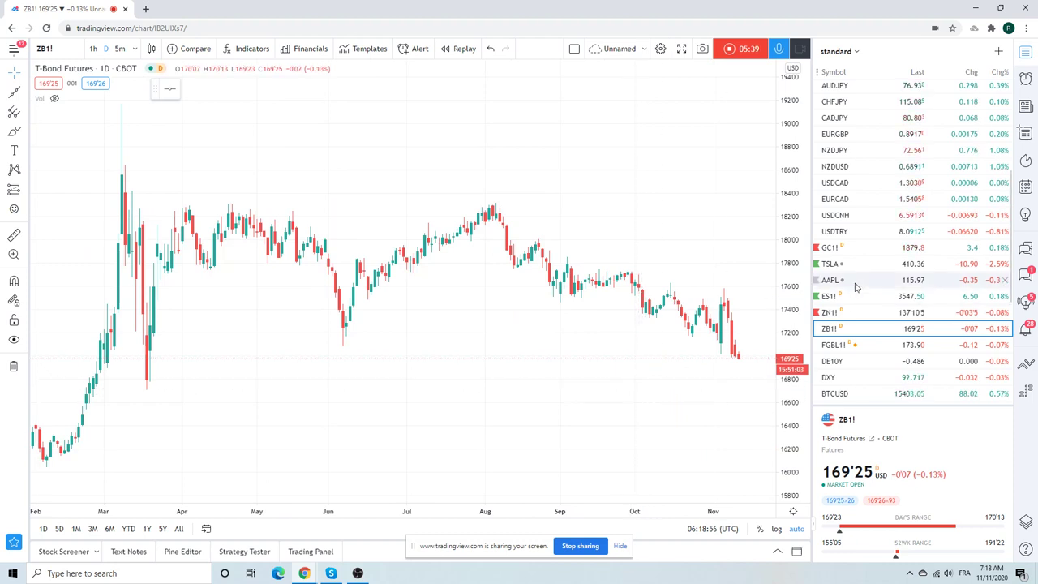
scroll(843, 162, "up", 5)
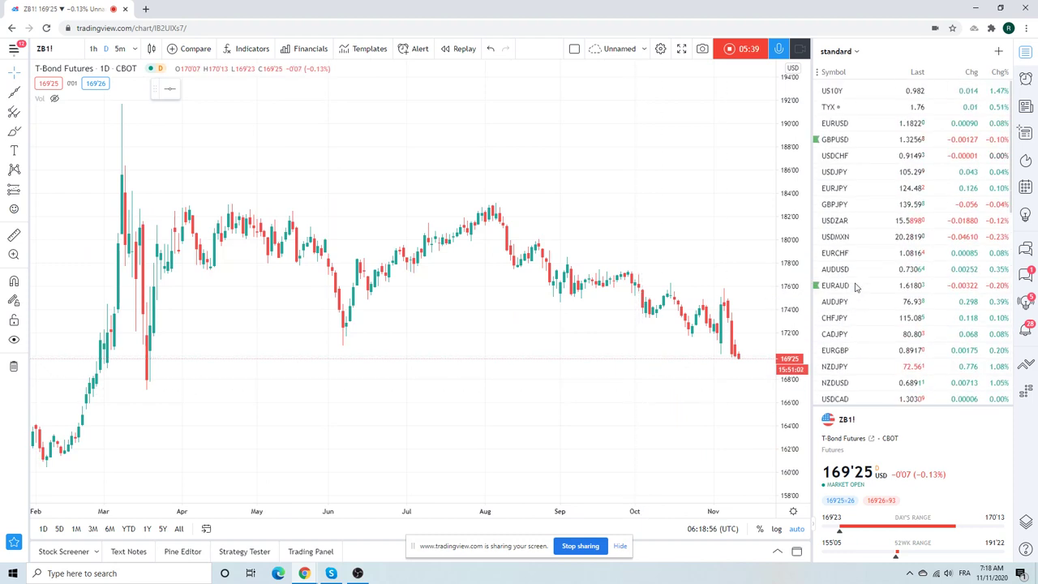
left_click(838, 106)
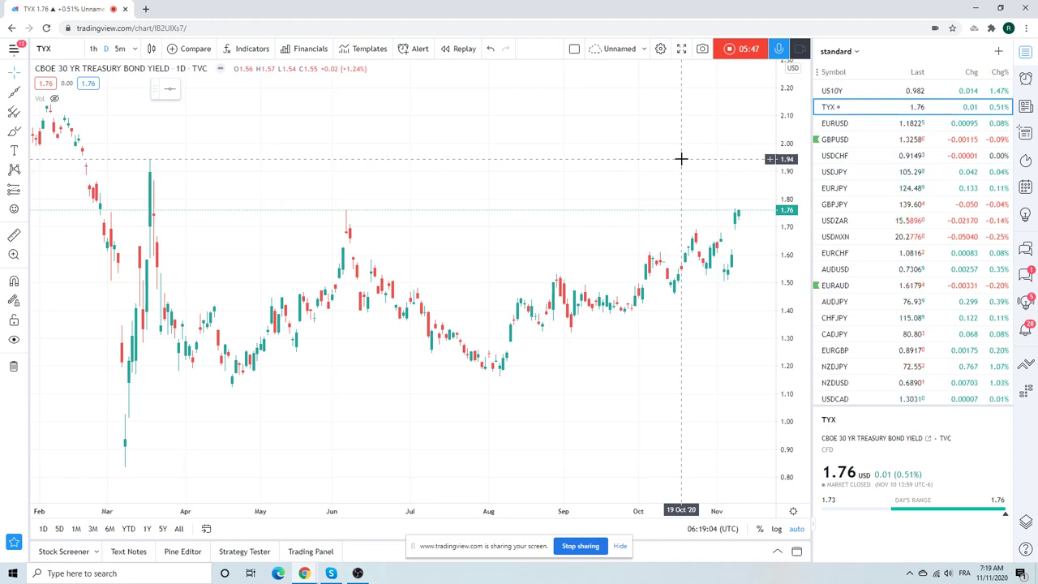
Zoom the TYX daily chart in and out, then load the US10Y 10-year yield chart
scroll(681, 159, "down", 4)
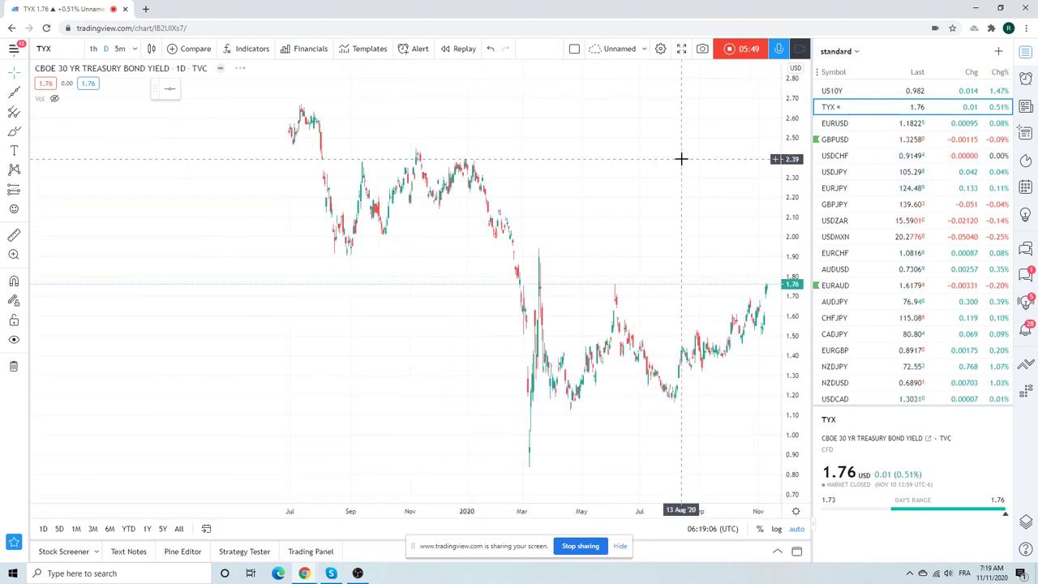
scroll(682, 159, "down", 3)
scroll(672, 306, "up", 5)
scroll(671, 306, "up", 3)
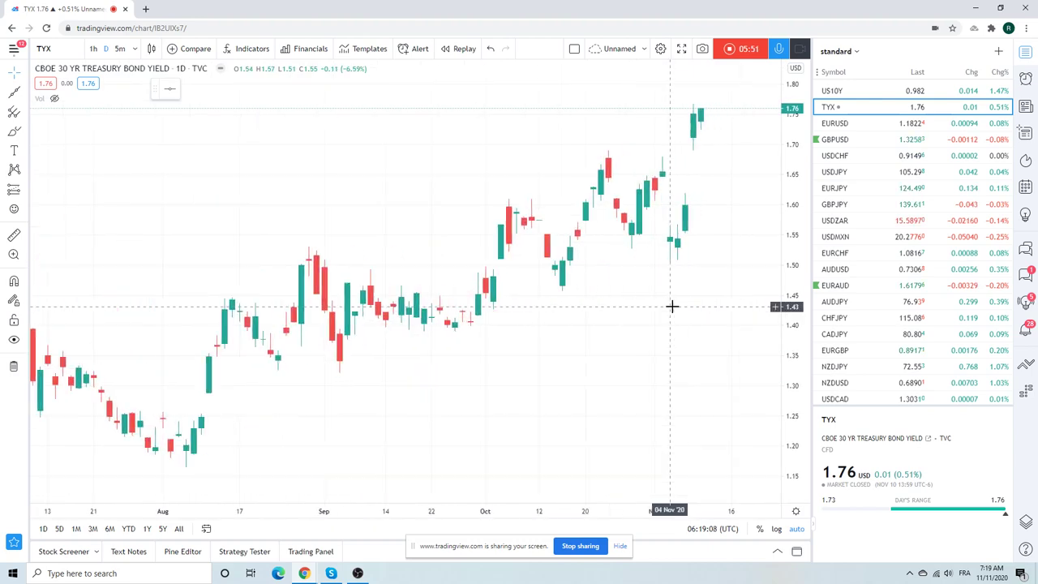
scroll(669, 162, "down", 4)
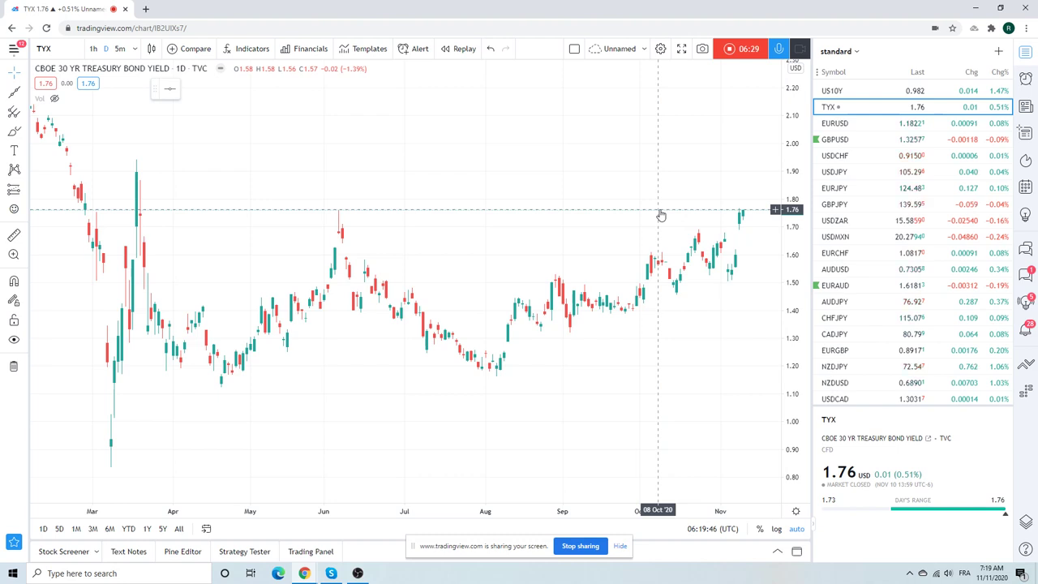
scroll(874, 344, "down", 3)
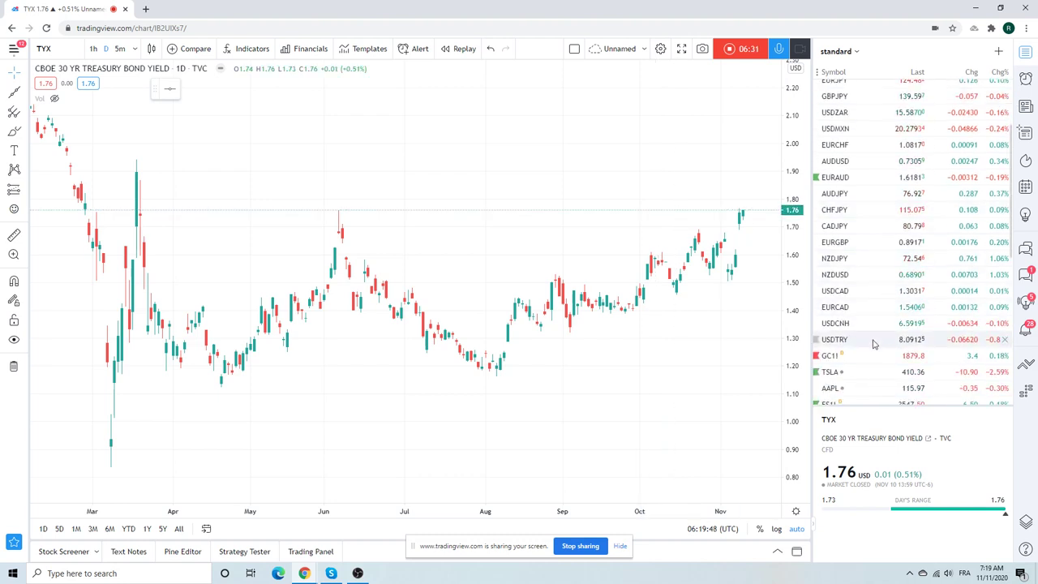
scroll(874, 344, "up", 3)
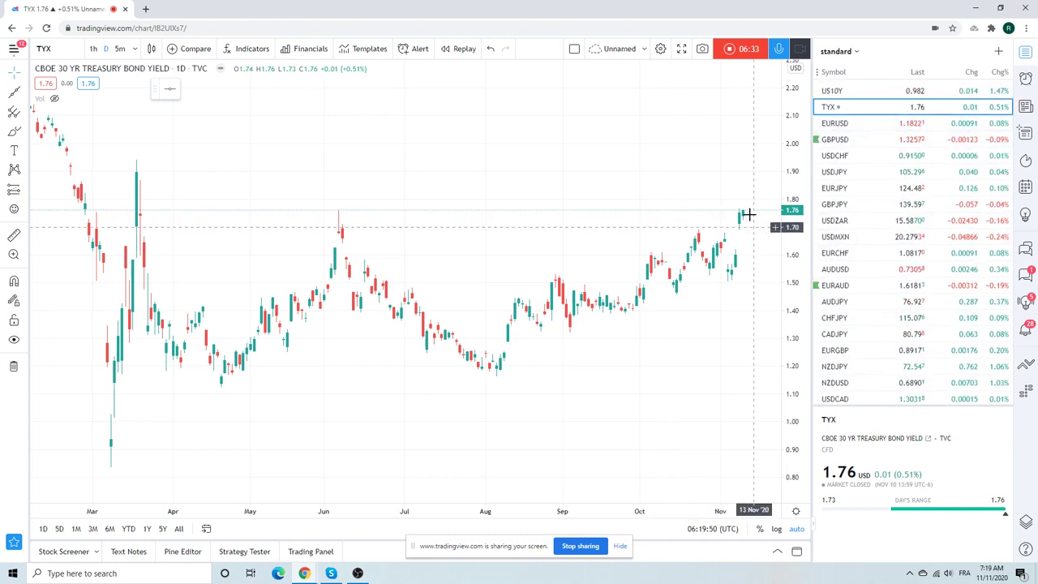
left_click(840, 95)
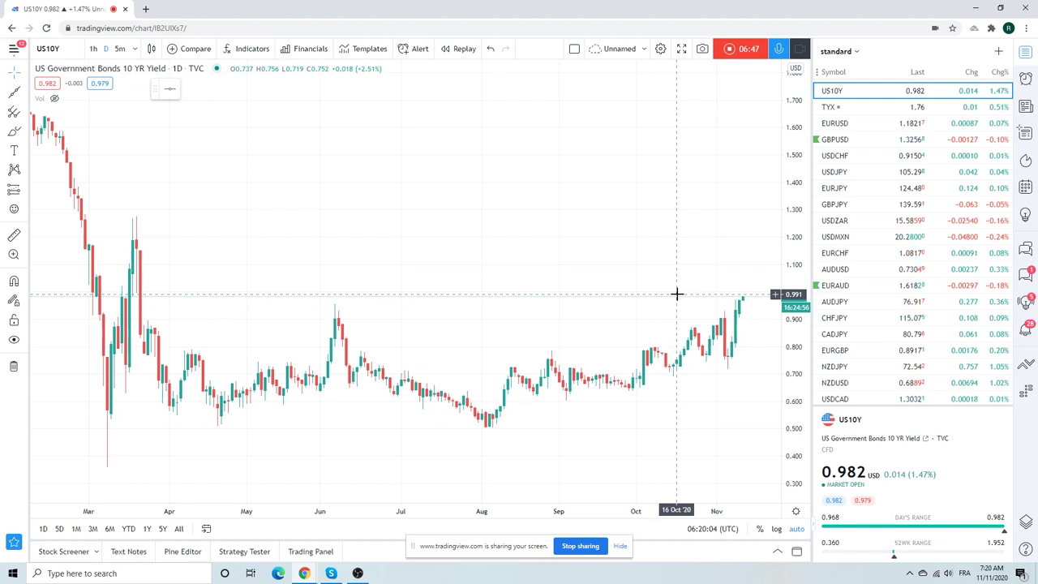
Load the Euro Bund Futures (FGBL1!) daily chart from the watchlist
scroll(879, 280, "down", 5)
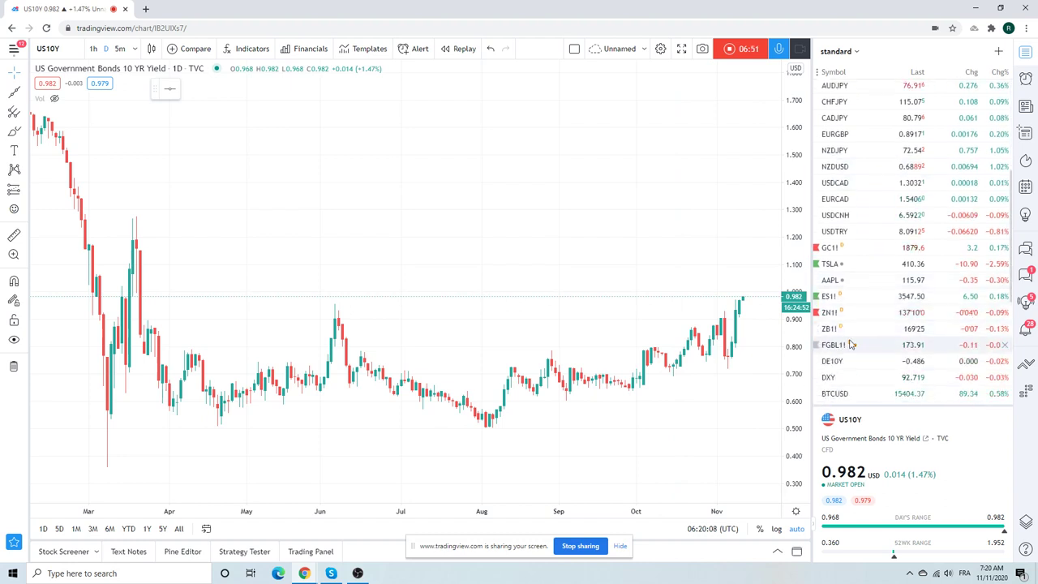
left_click(851, 345)
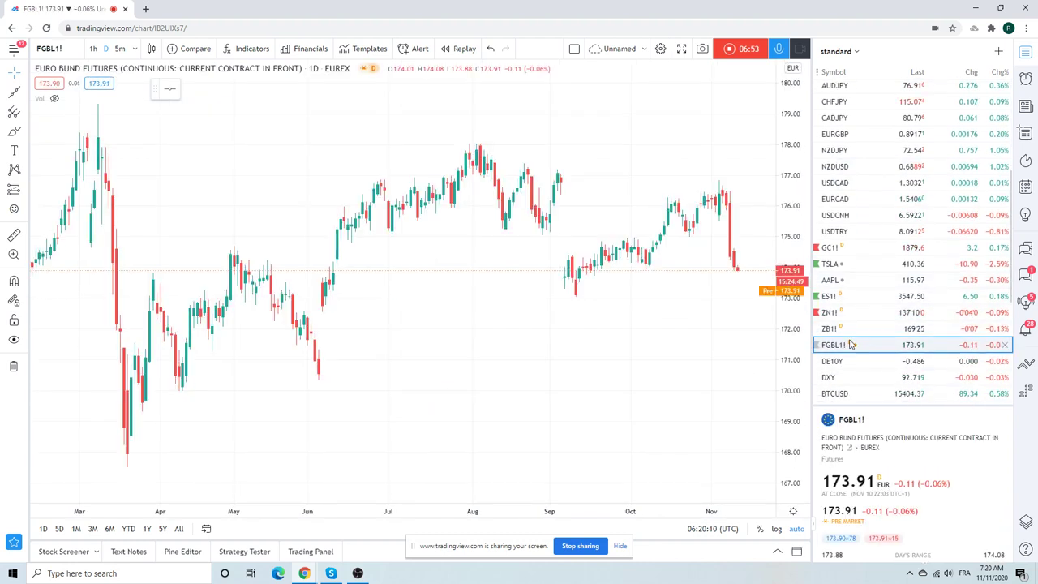
scroll(859, 345, "down", 2)
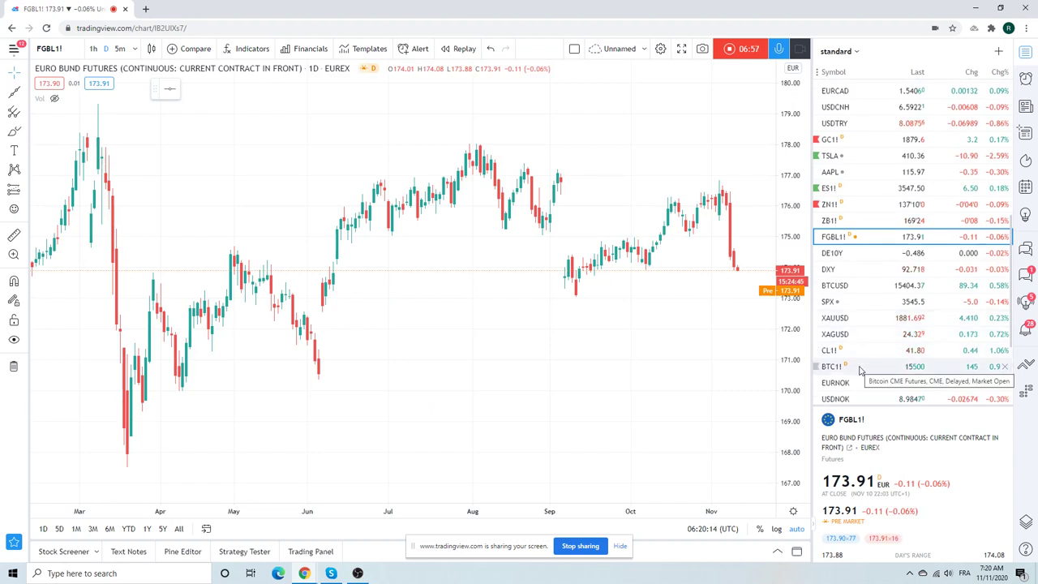
scroll(861, 371, "down", 1)
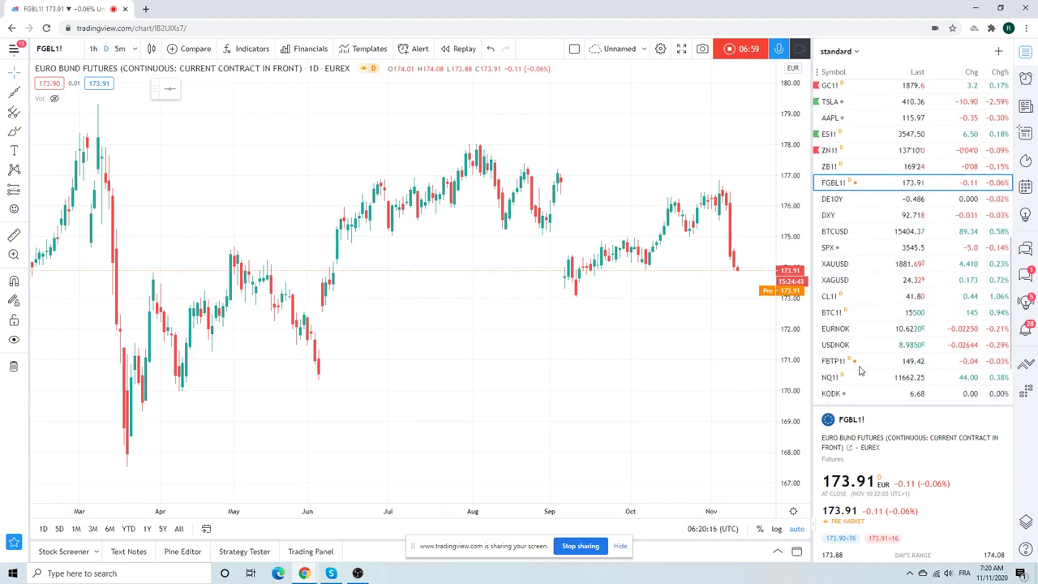
Switch to the Euro-BTP Futures (FBTP1!) daily chart and review it
left_click(830, 366)
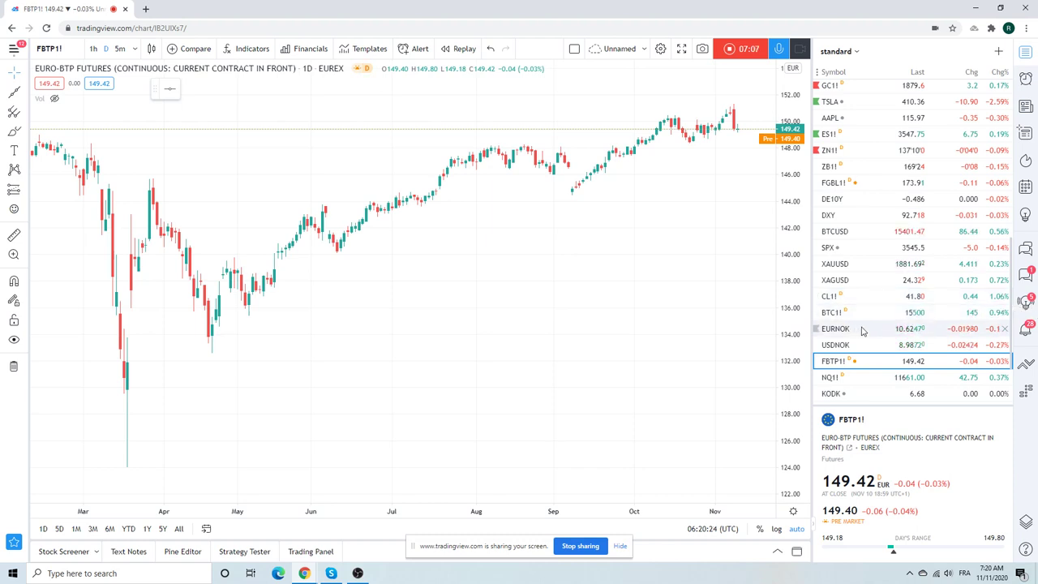
scroll(881, 313, "up", 5)
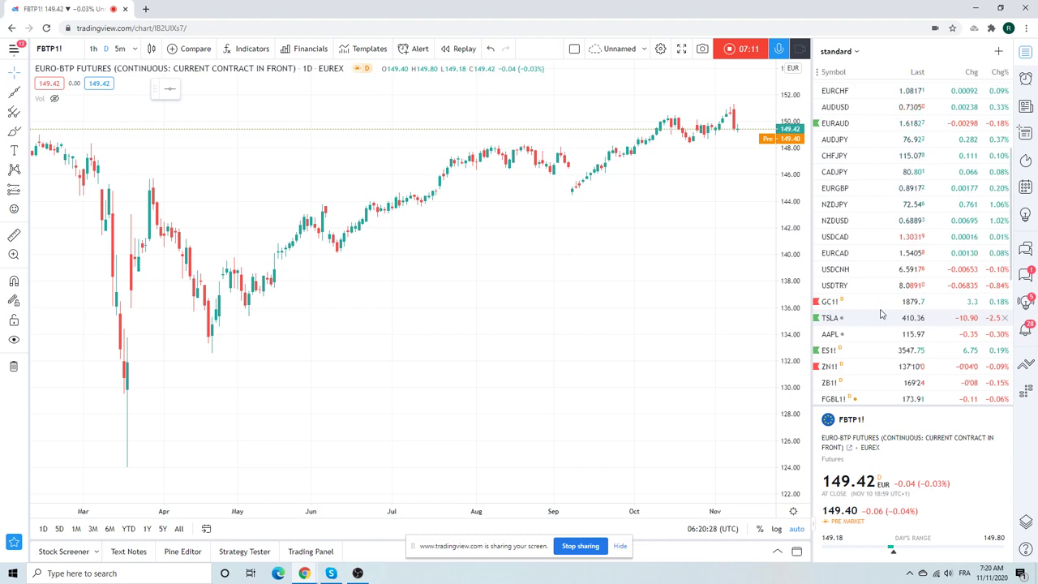
scroll(881, 313, "down", 1)
scroll(881, 313, "up", 4)
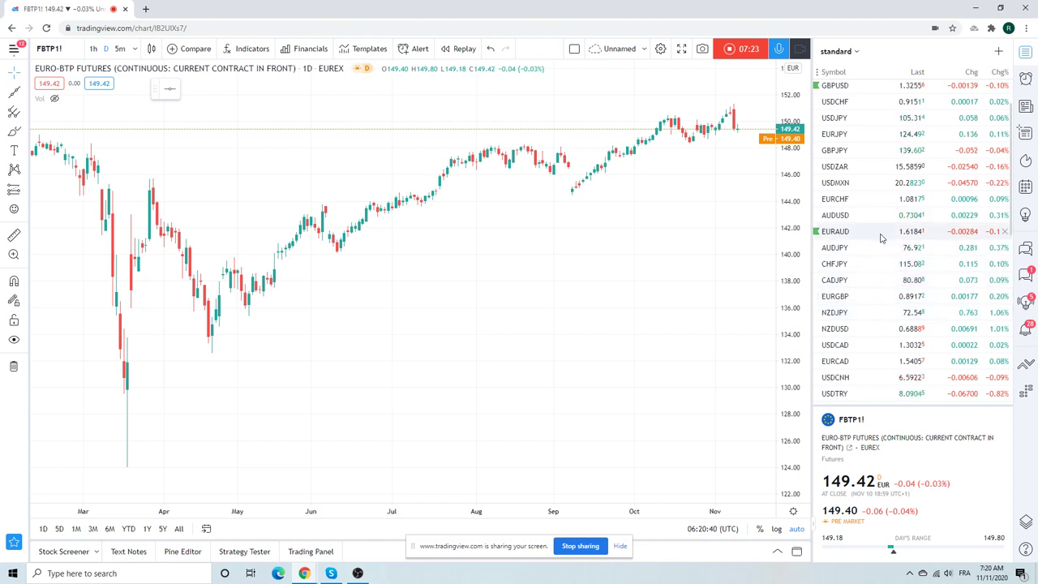
scroll(884, 268, "down", 2)
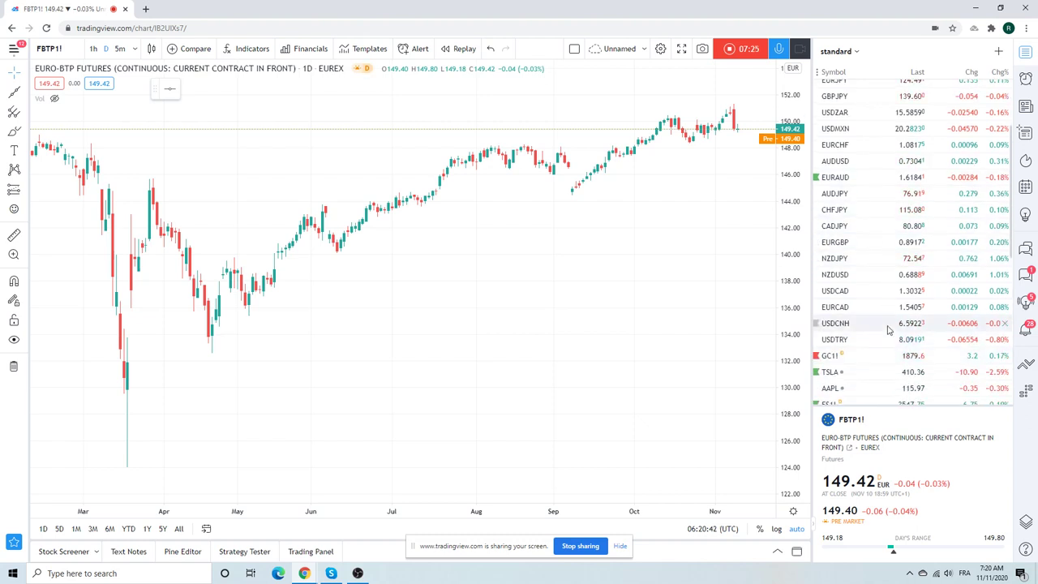
Bring up the USD/South African Rand (USDZAR) daily chart from the watchlist
scroll(888, 316, "up", 4)
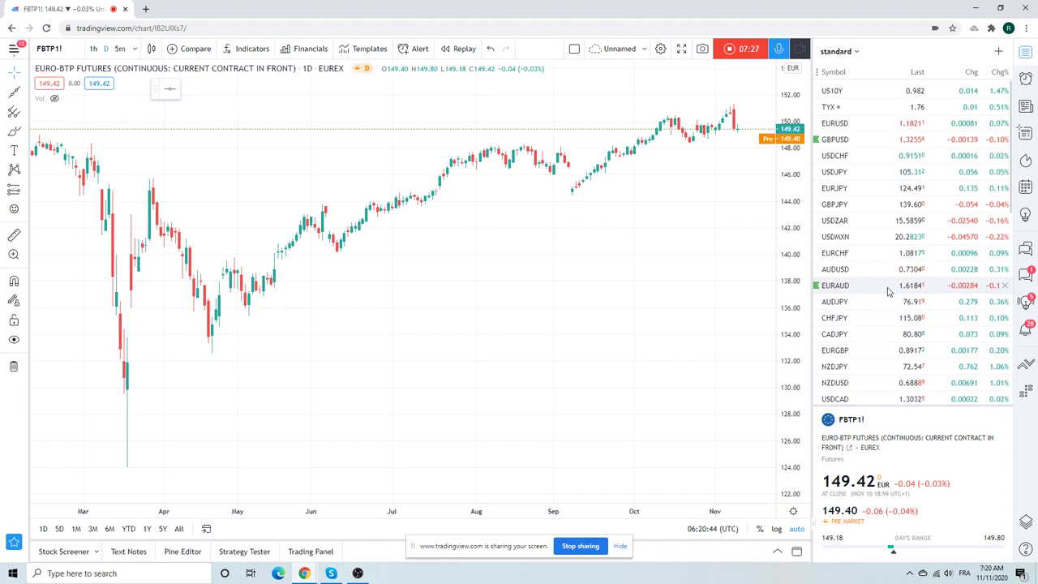
scroll(898, 299, "down", 3)
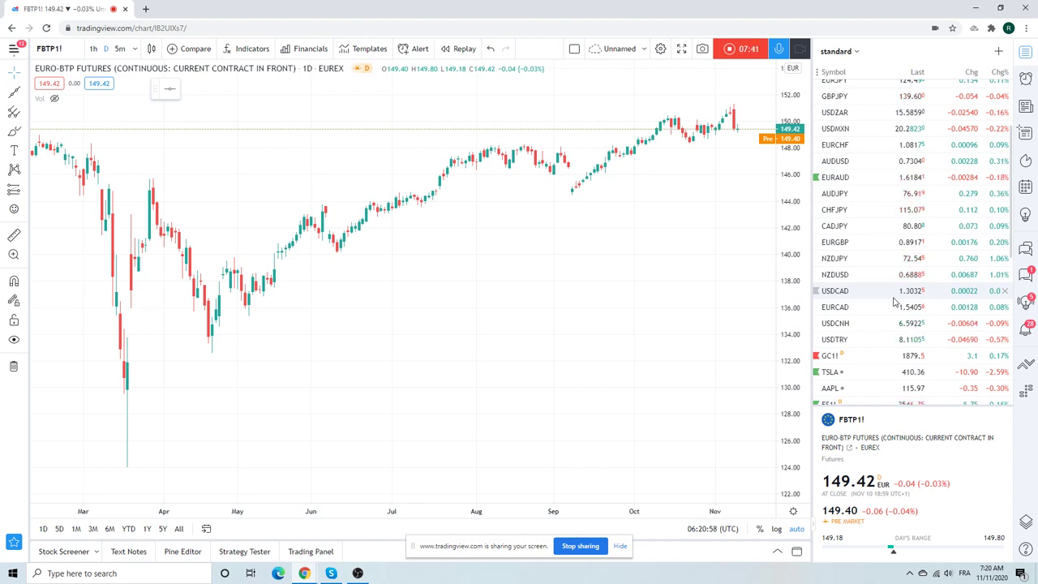
scroll(894, 301, "up", 1)
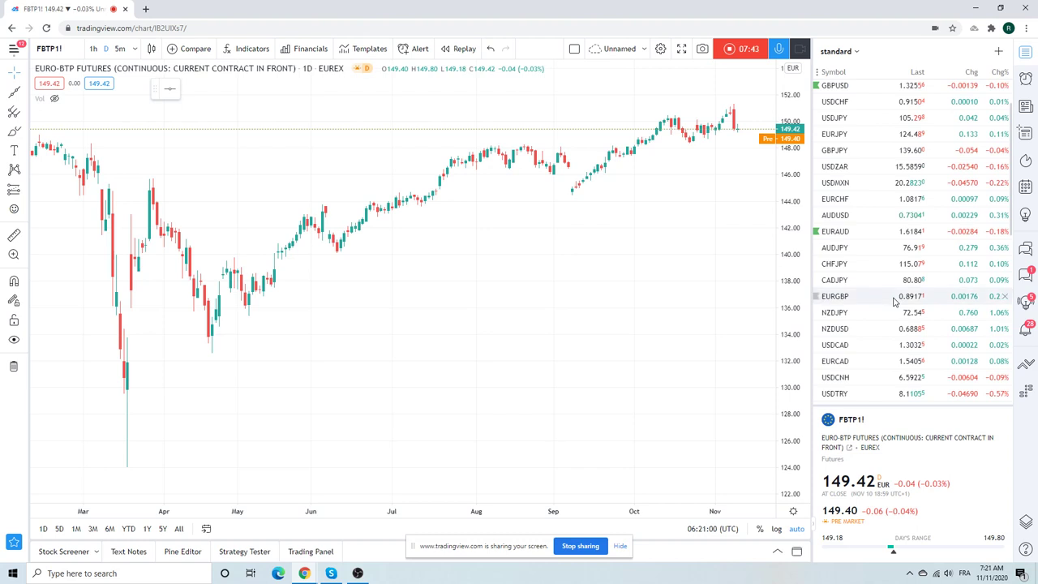
left_click(841, 169)
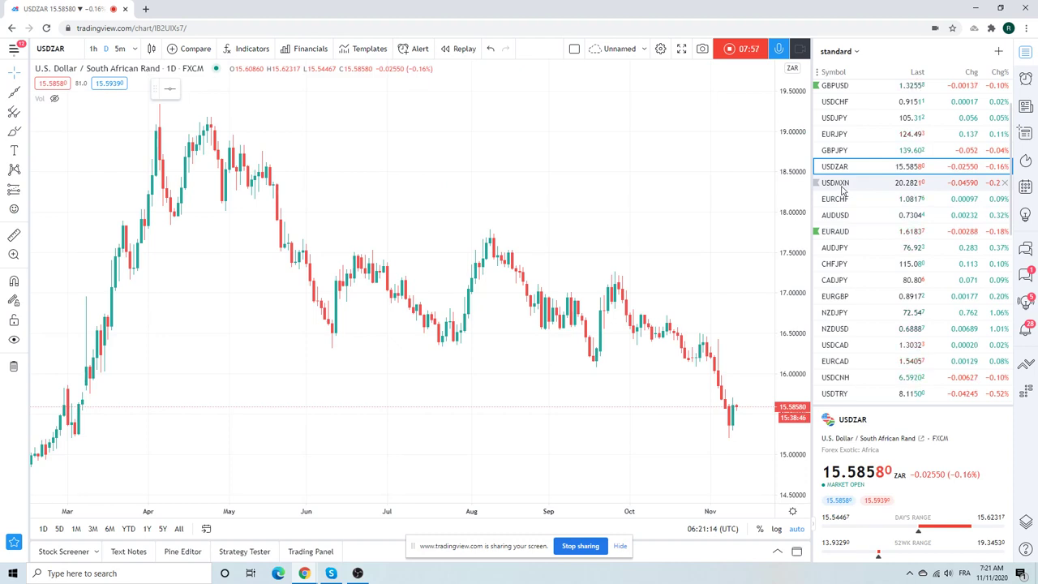
Review the USDMXN daily chart, then stop recording to open the Preview Video Idea dialog
left_click(842, 188)
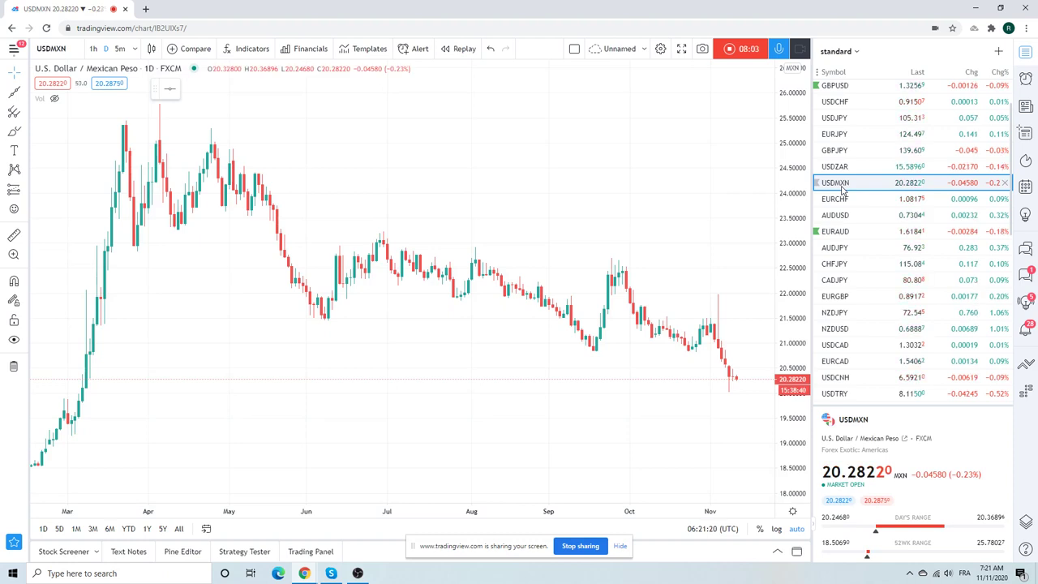
scroll(899, 308, "up", 1)
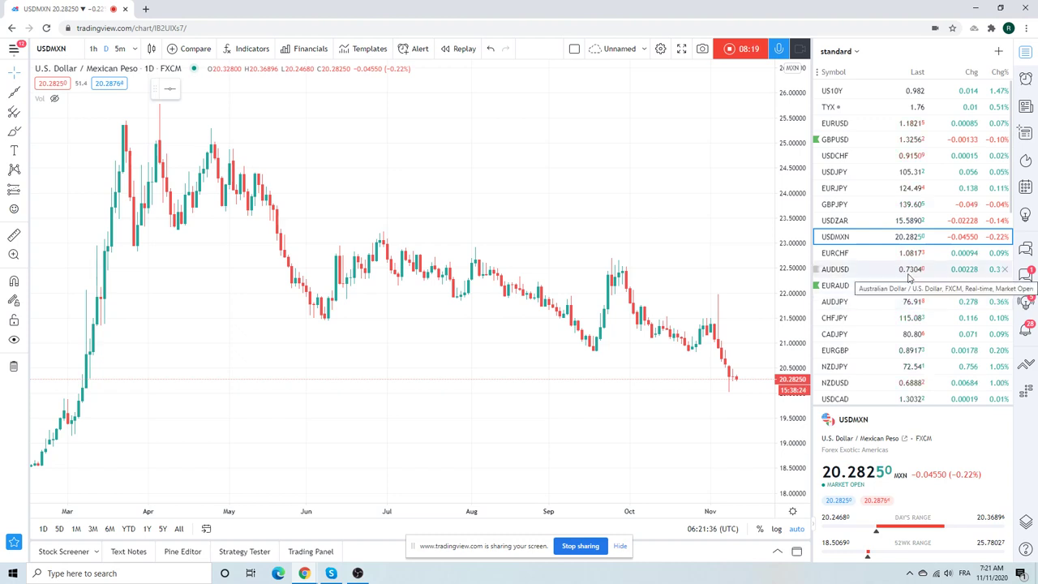
scroll(909, 277, "down", 3)
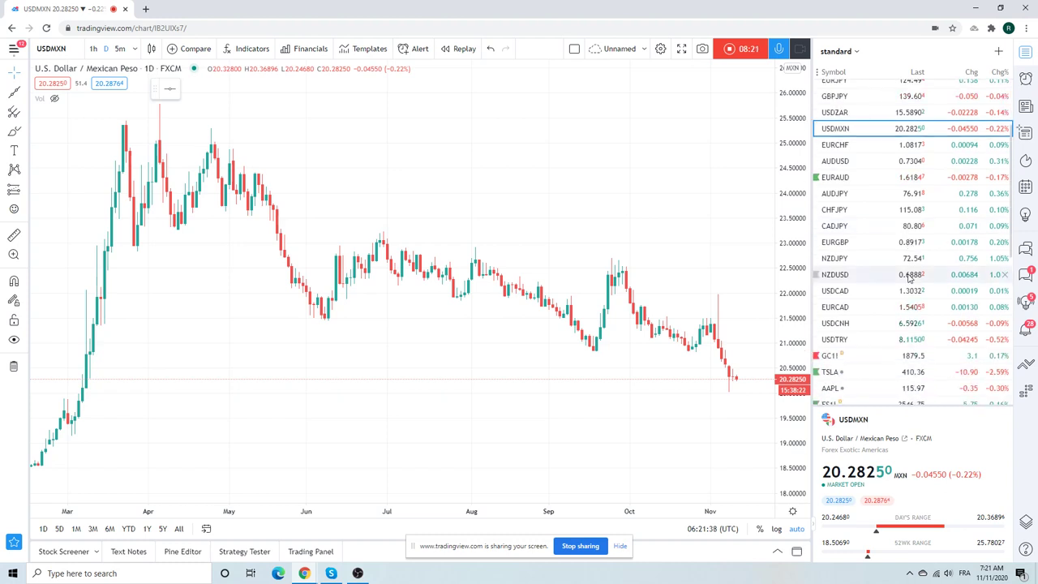
scroll(909, 277, "up", 3)
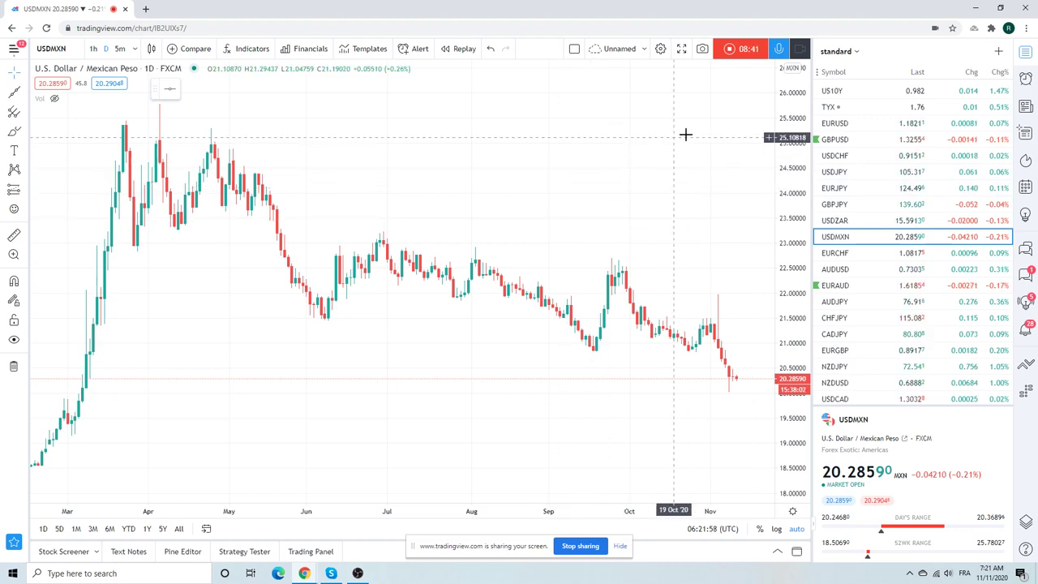
left_click(729, 51)
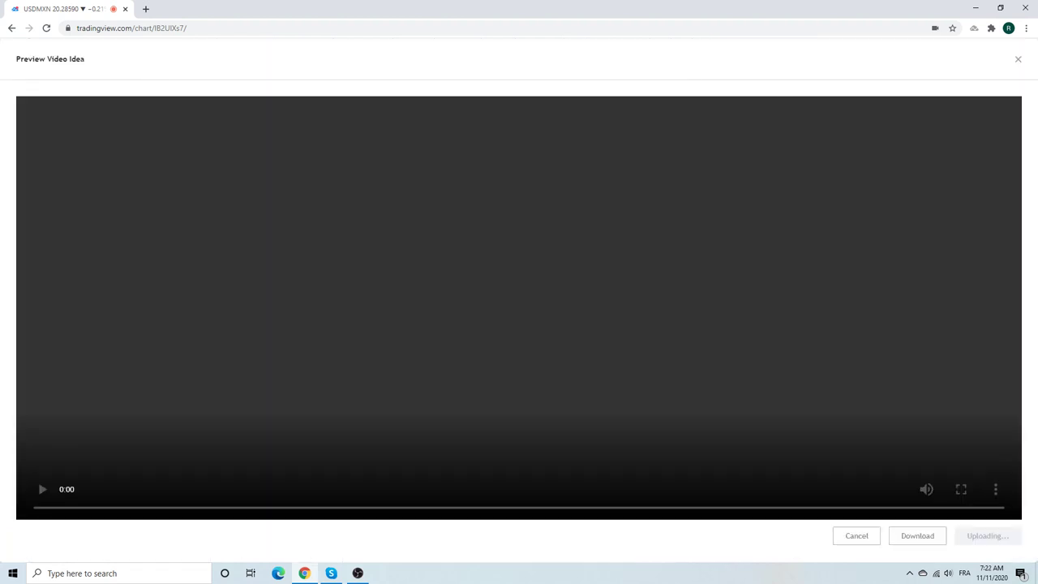